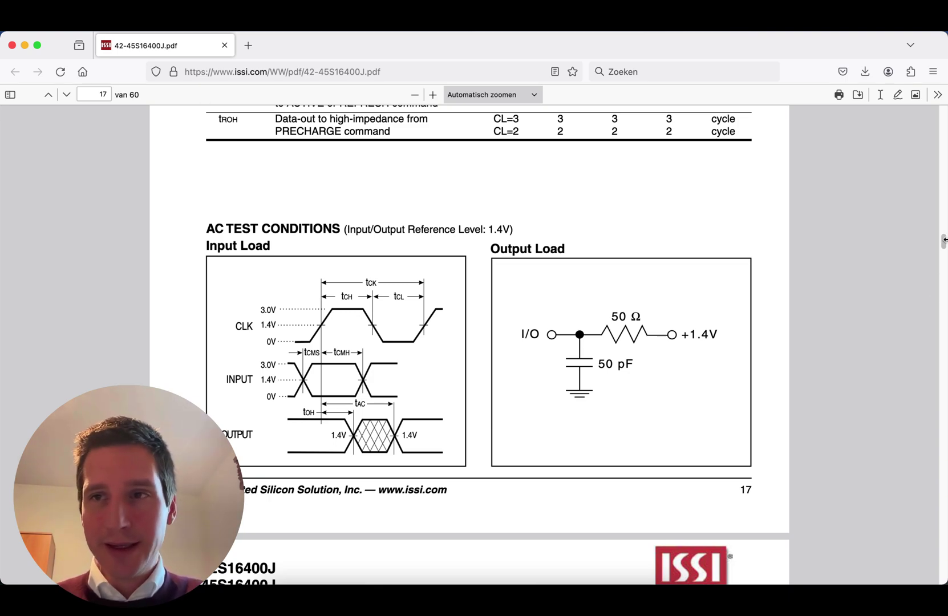
Scroll the datasheet PDF to the page 5 pin table listing DQ0–DQ15 and the control signals.
drag(944, 242, 944, 111)
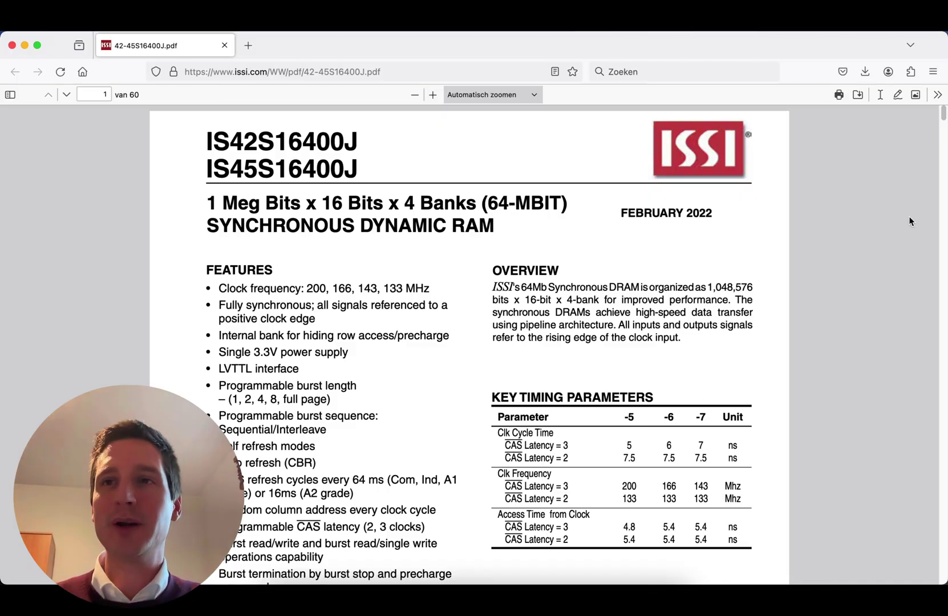
drag(942, 116, 941, 248)
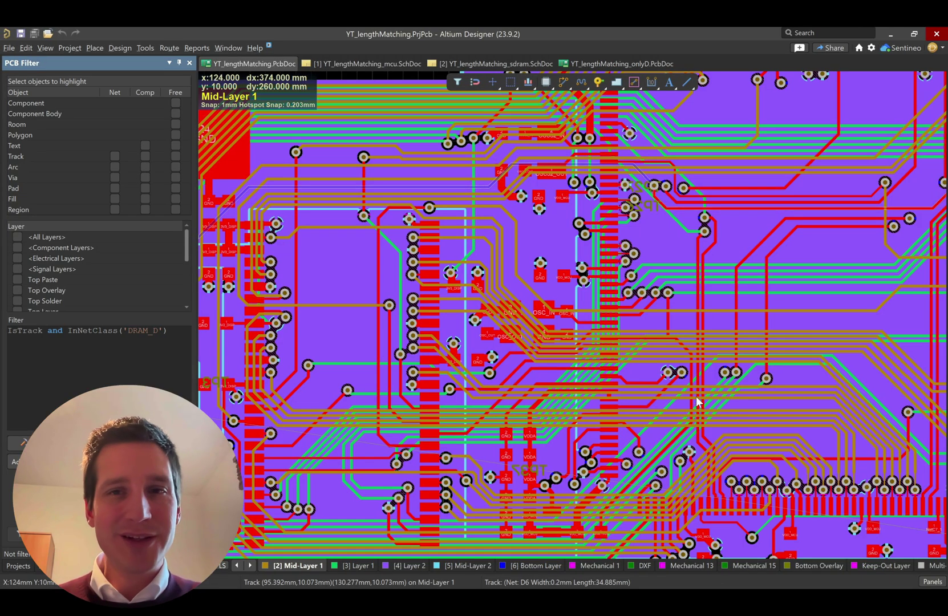
Show the YT_lengthMatching_sdram.SchDoc schematic with U2's DRAM_D and DRAM_A buses.
click(483, 60)
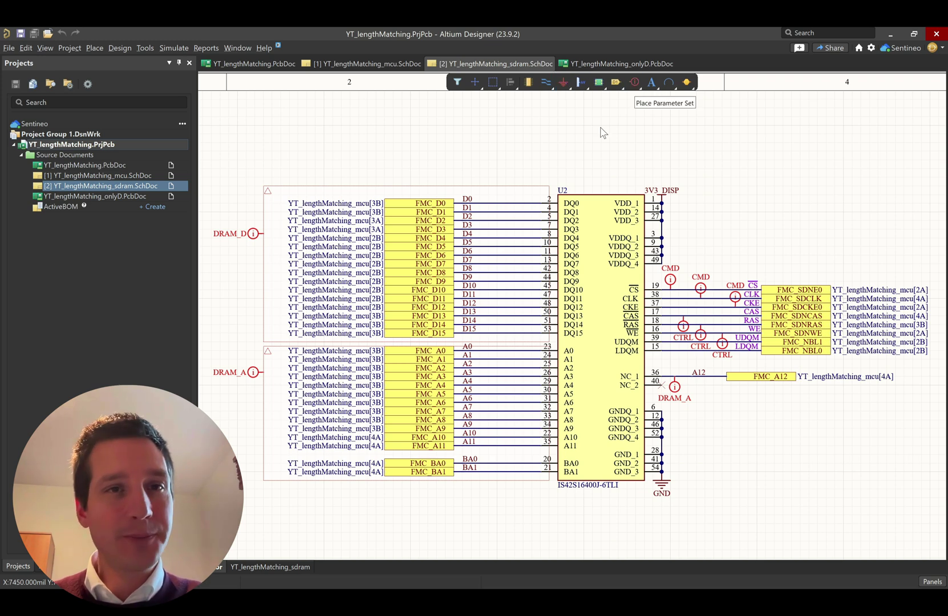
click(638, 86)
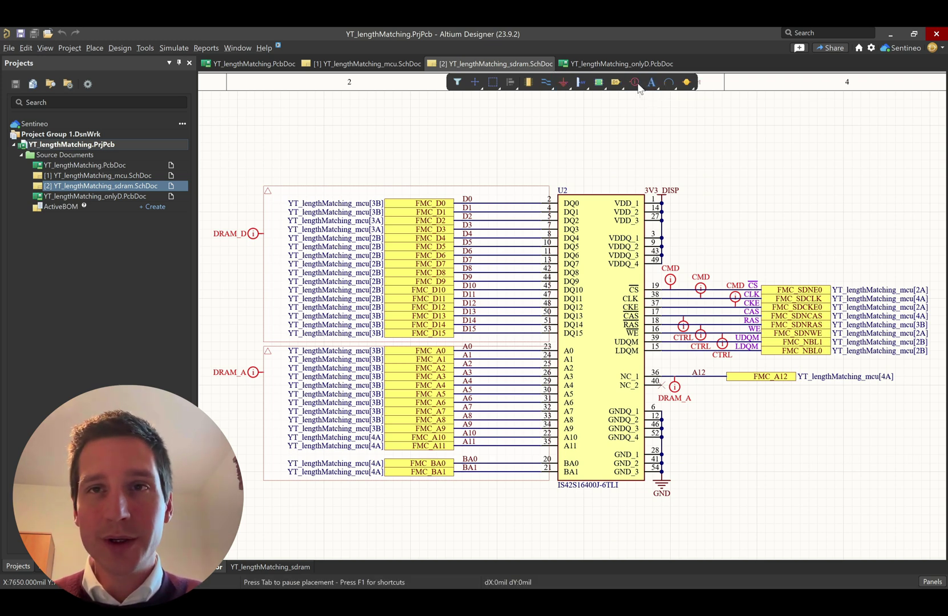
right_click(636, 83)
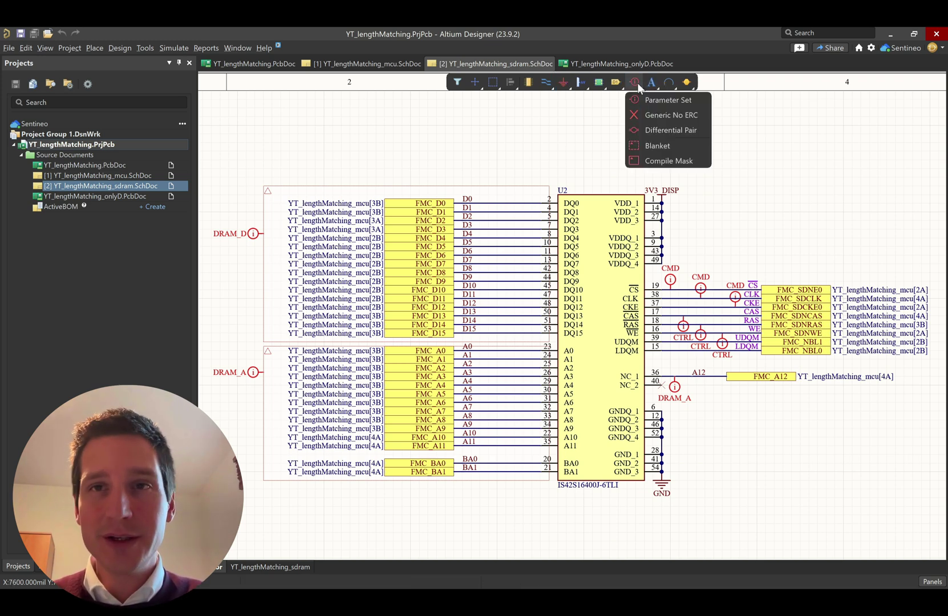
click(662, 144)
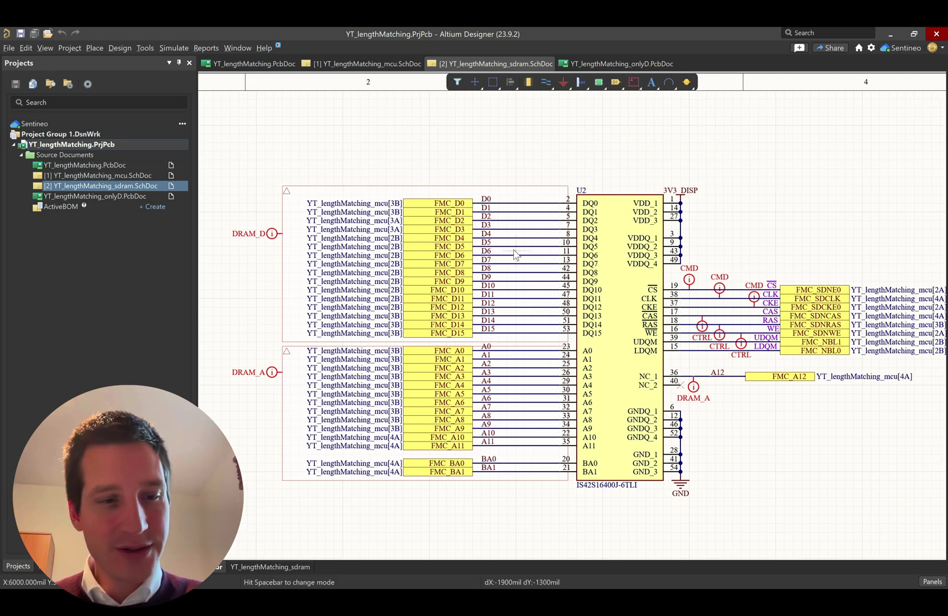
key(Escape)
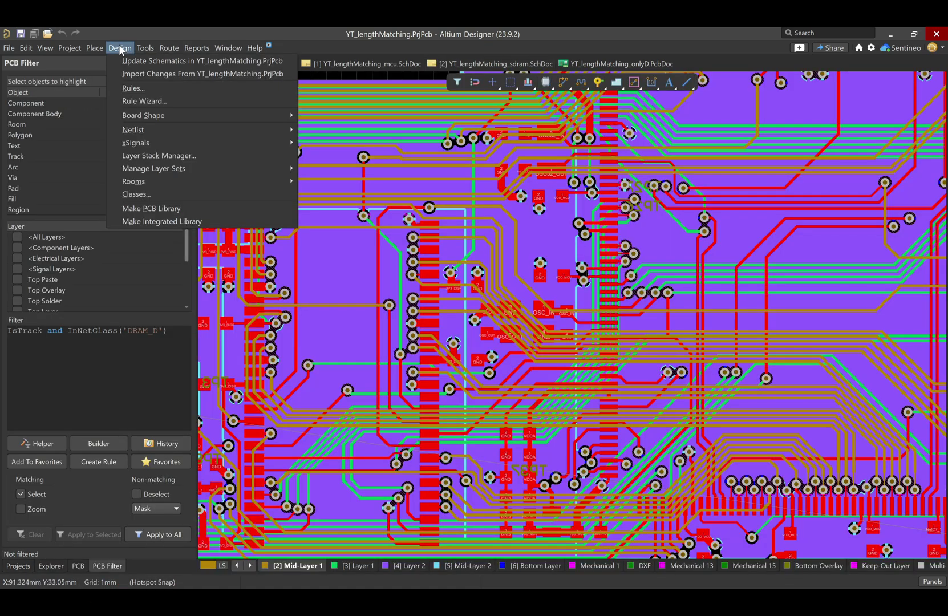
Confirm the MatchedLengths rule targets net class DRAM_D at 120mm tolerance, then close Design Rules.
click(135, 89)
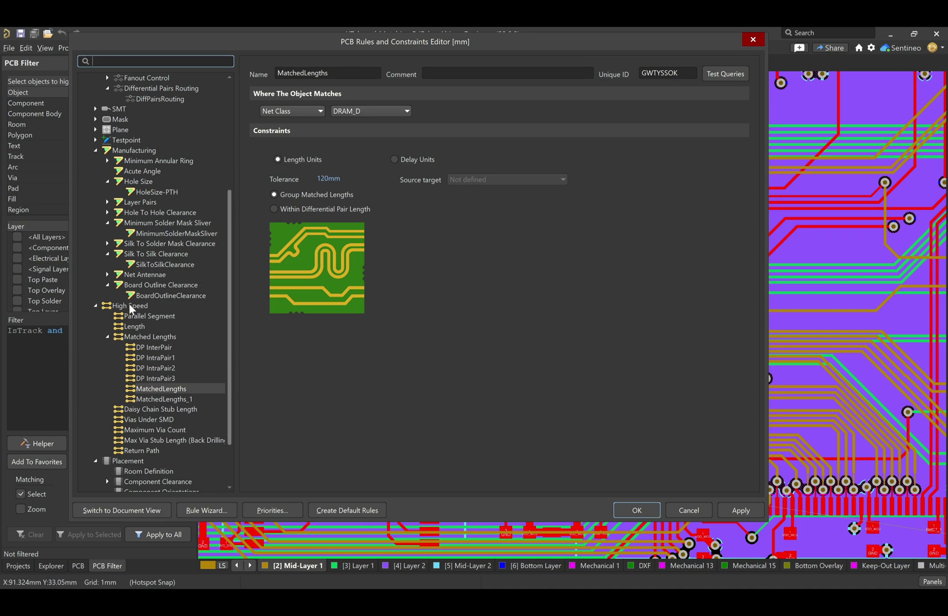
click(173, 389)
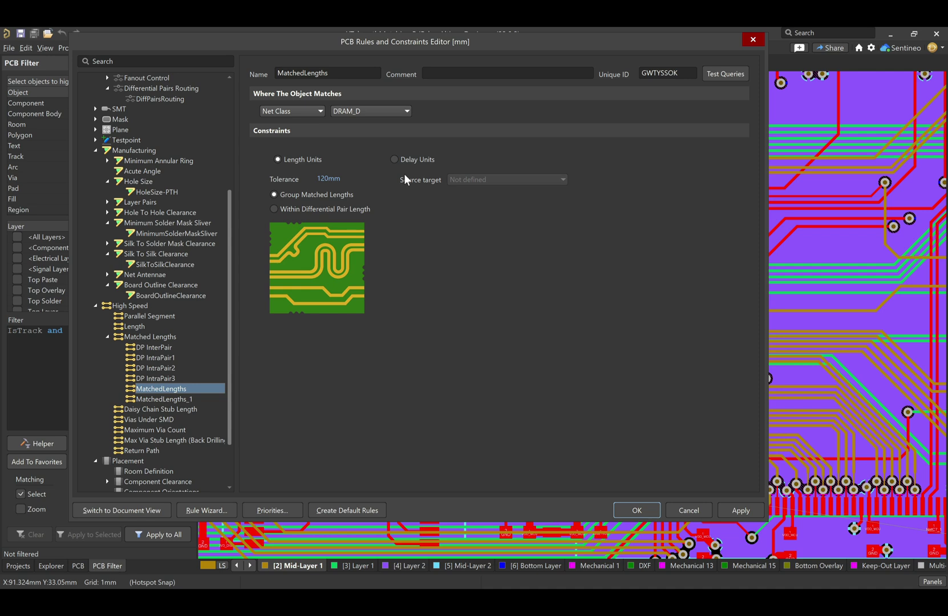
click(401, 111)
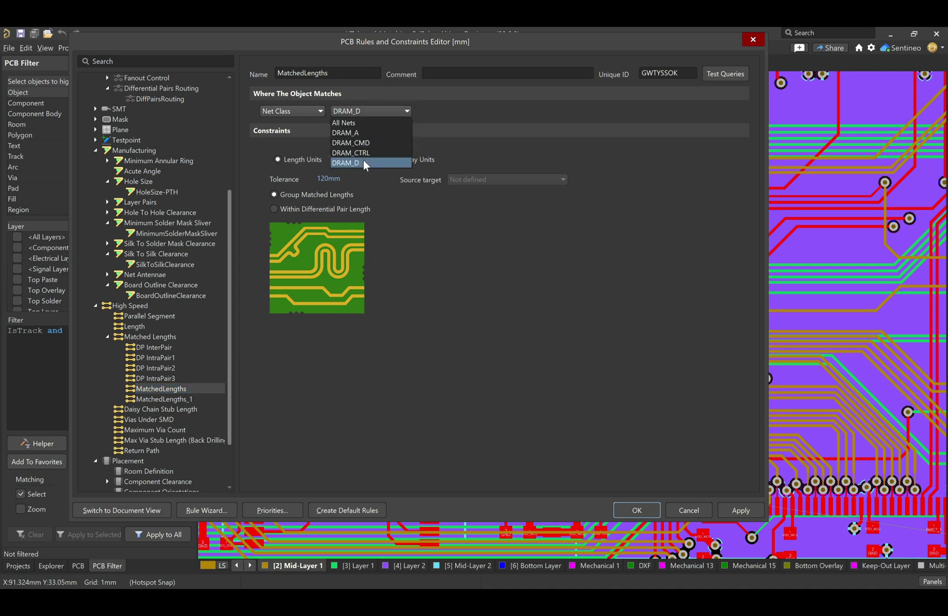
click(363, 164)
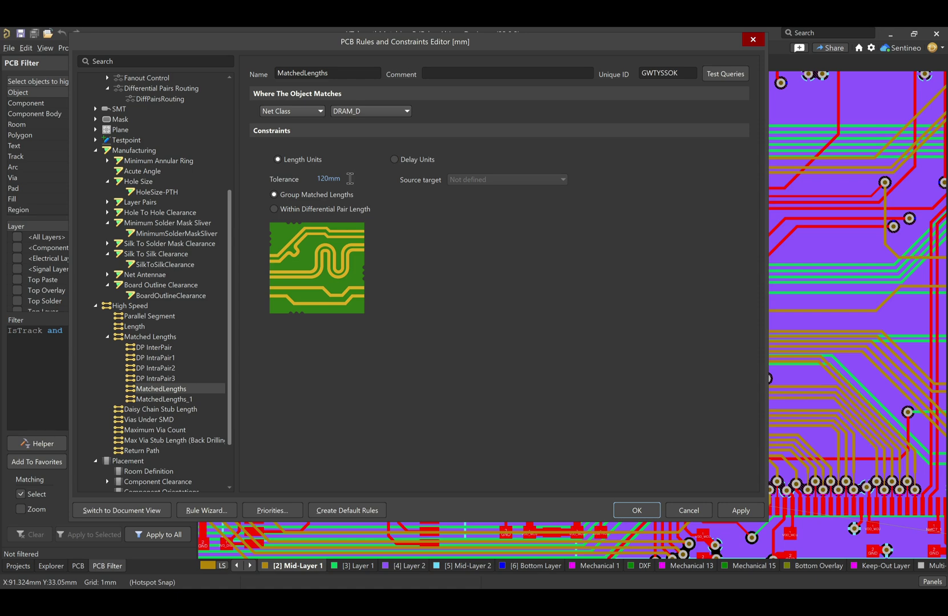
click(702, 506)
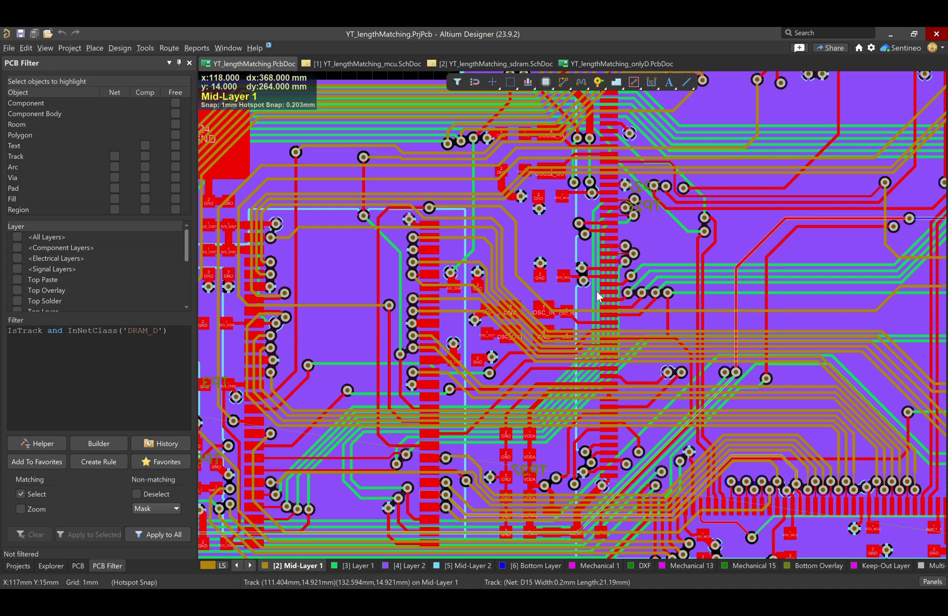
Highlight the DRAM_D net class tracks and list its nets in the PCB panel.
click(154, 533)
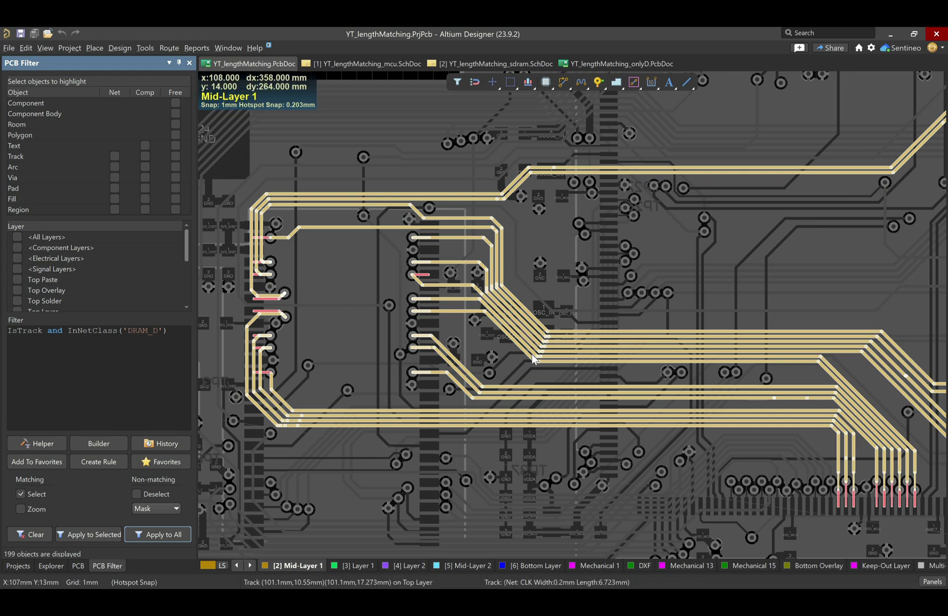
click(76, 566)
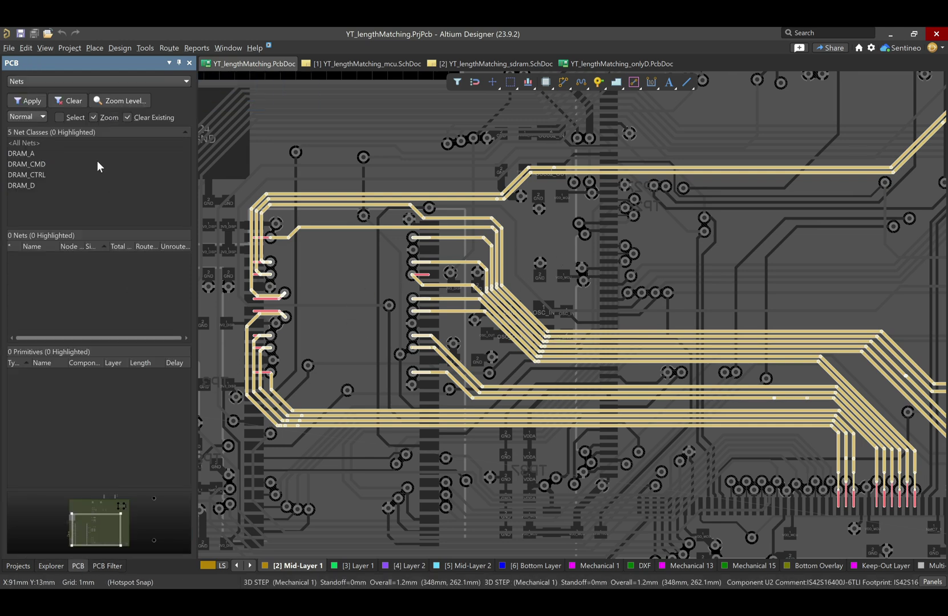
click(25, 185)
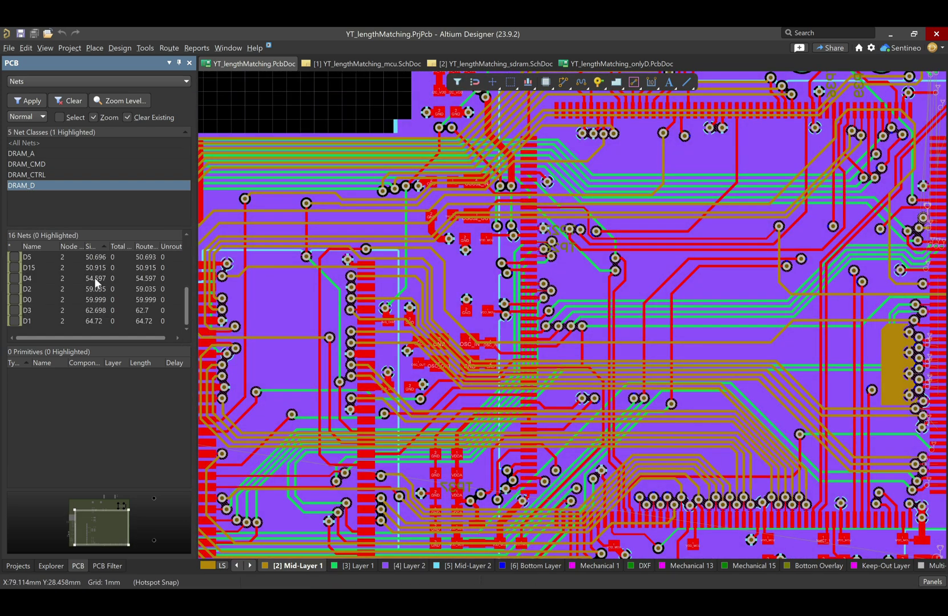
scroll(94, 271, up, 3)
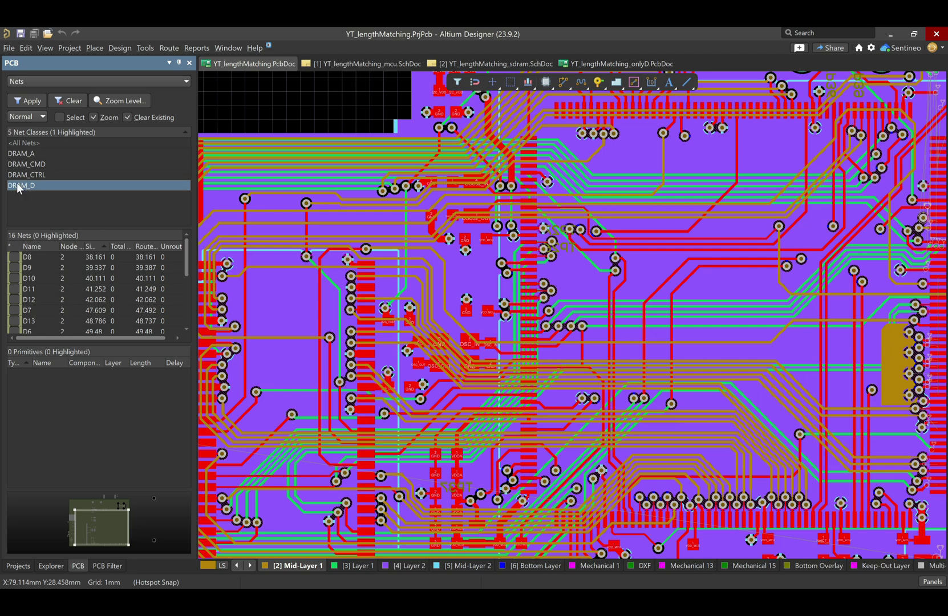
Zoom to net D8's track, then bring up YT_lengthMatching_onlyD.PcbDoc with only the data traces.
click(98, 254)
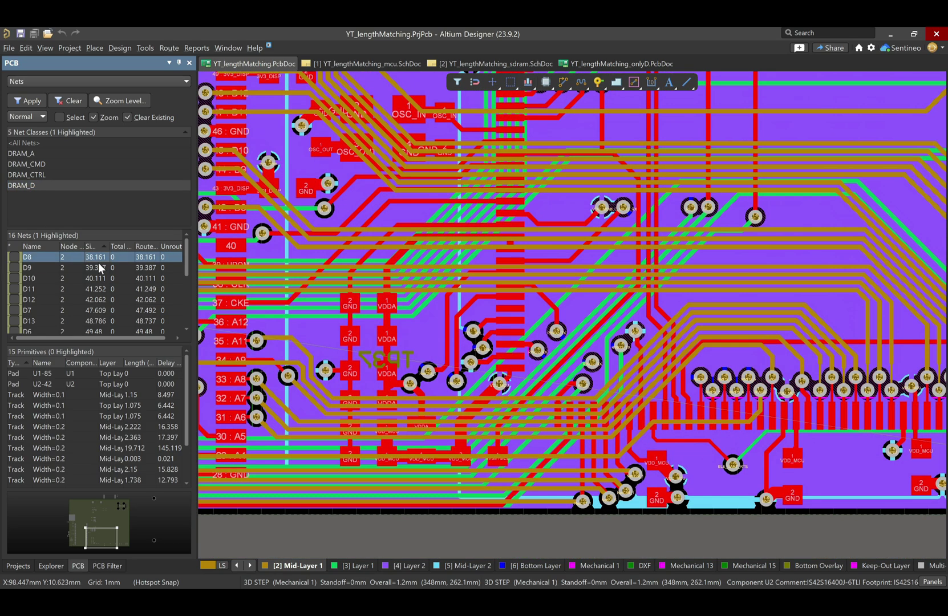
scroll(97, 263, down, 3)
scroll(93, 308, up, 3)
scroll(92, 302, down, 3)
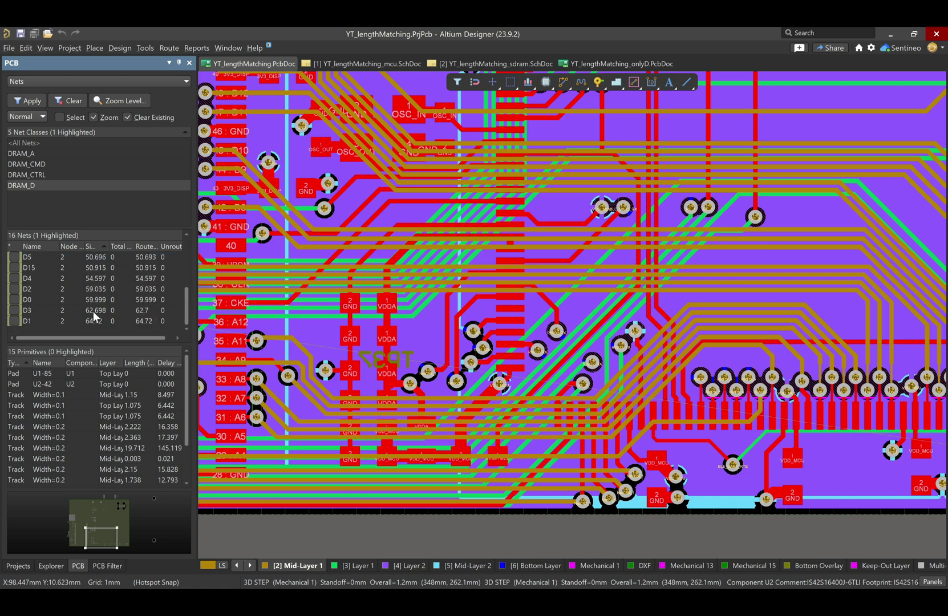
scroll(97, 287, up, 3)
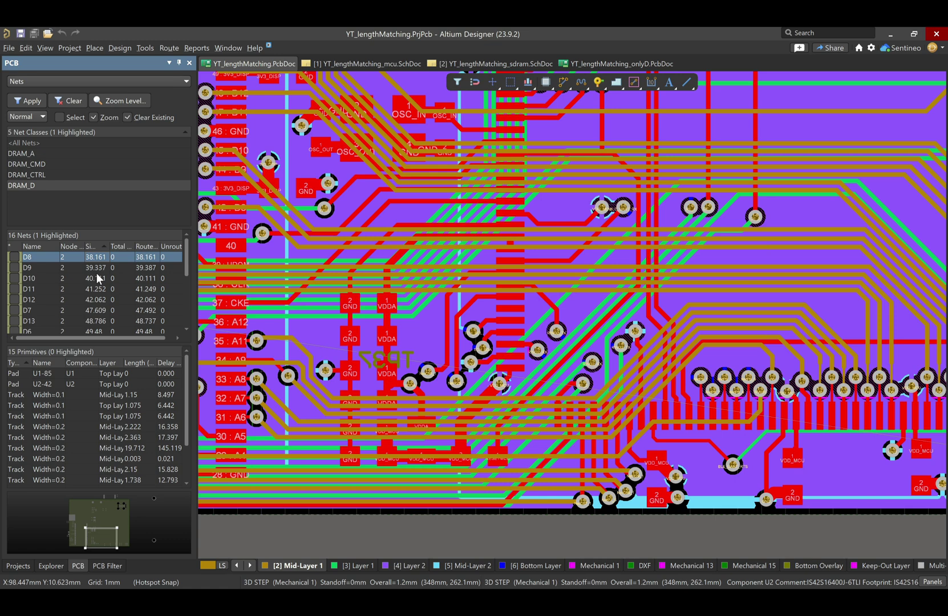
scroll(96, 278, down, 3)
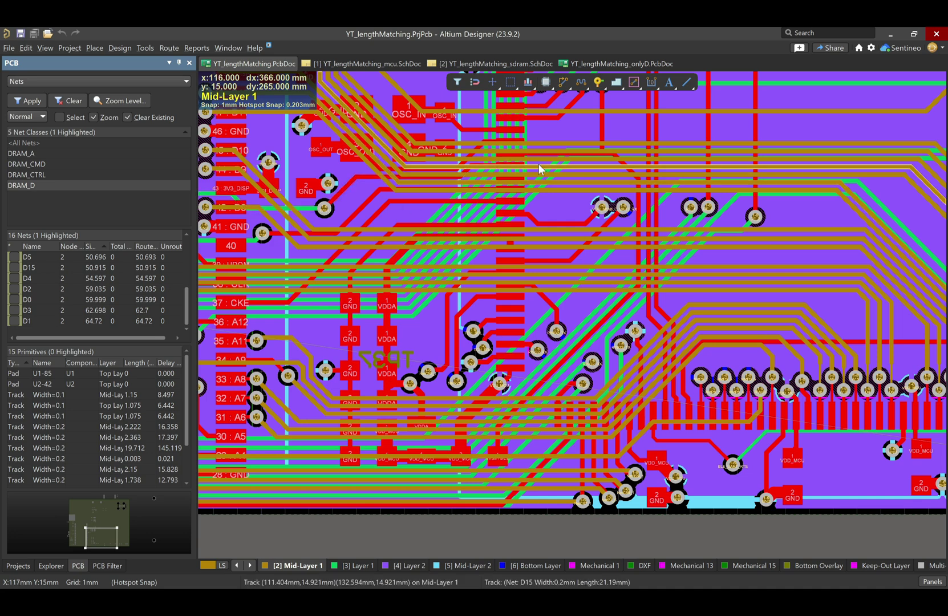
click(598, 63)
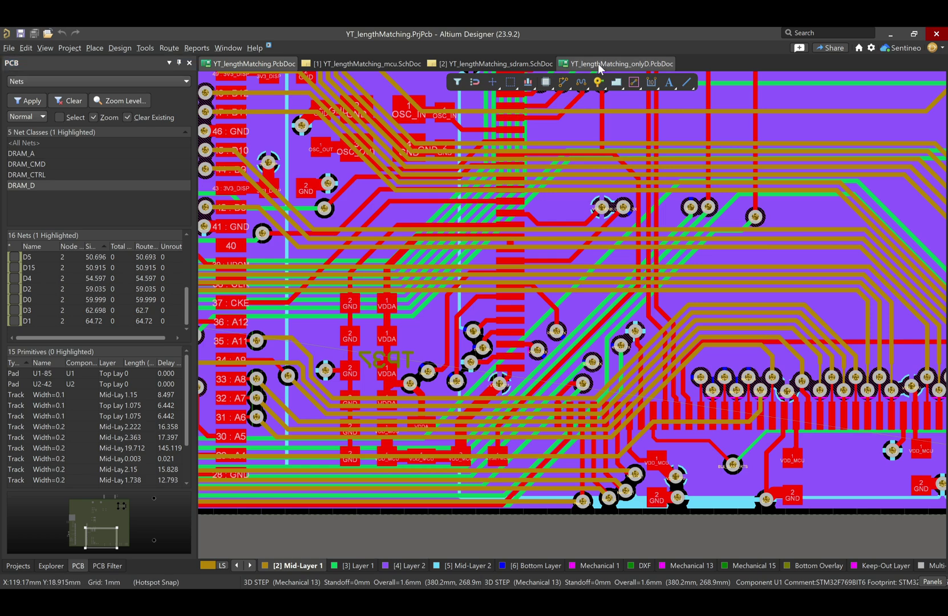
scroll(484, 246, up, 2)
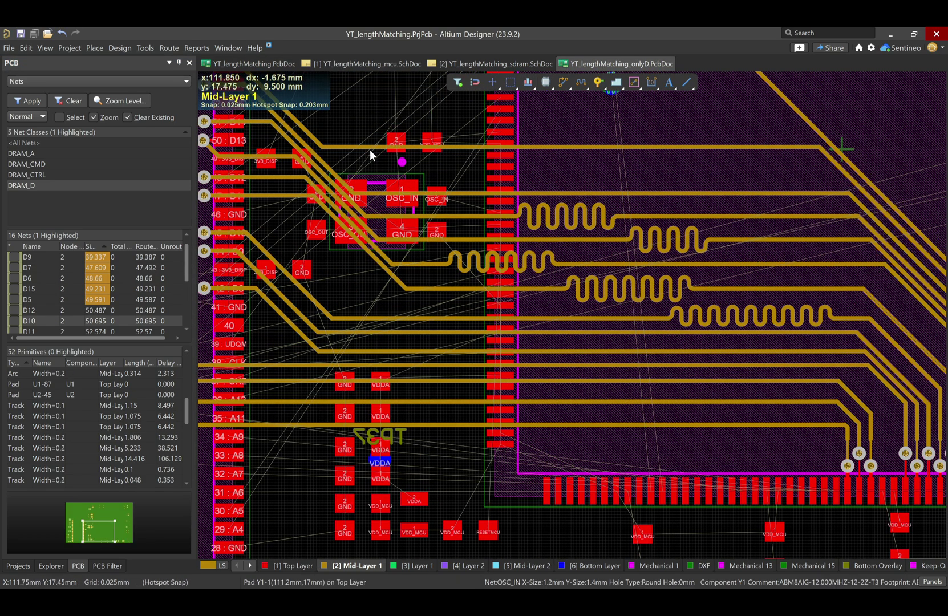
click(120, 51)
click(134, 88)
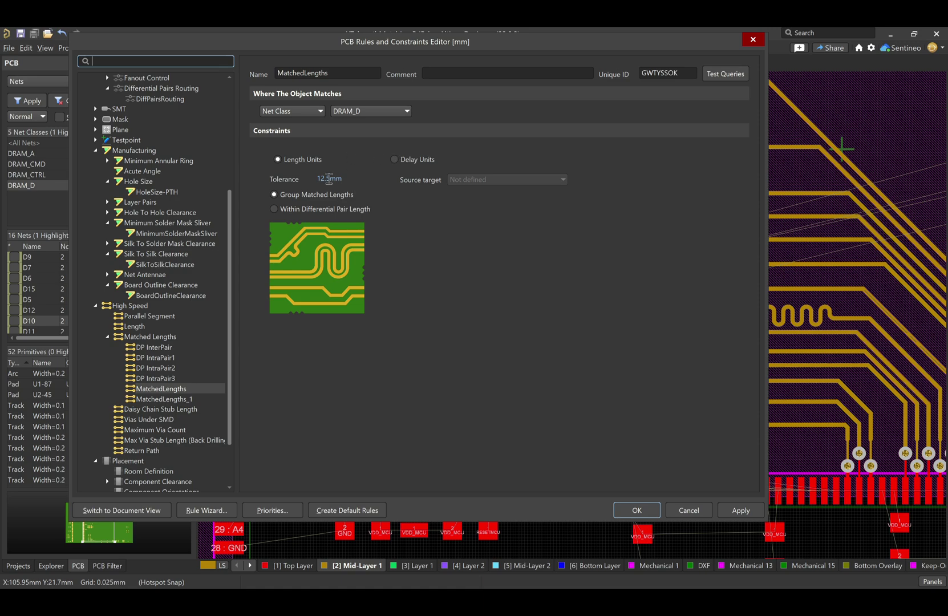
click(694, 506)
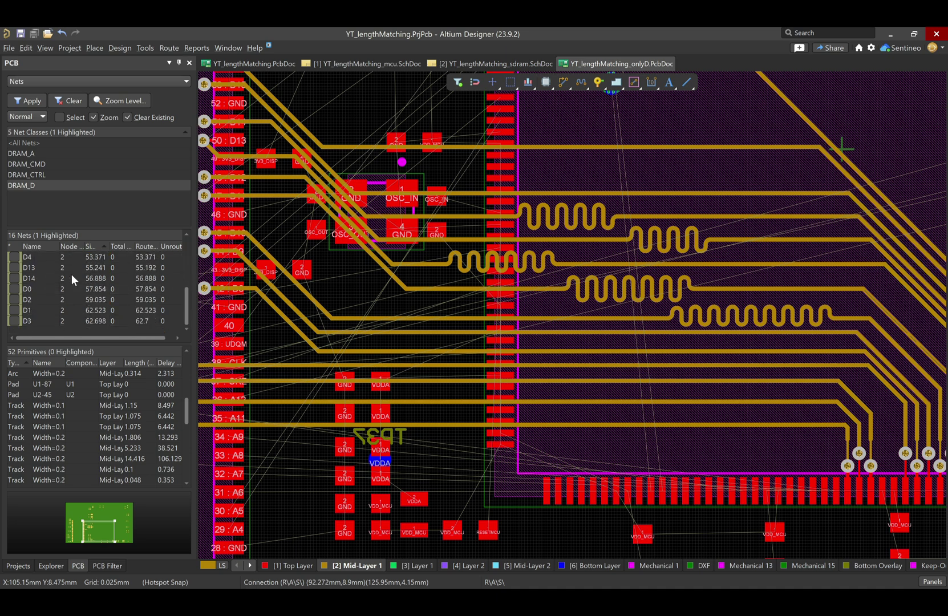
Select net D8, the shortest at 38.211mm, and highlight its track on the board.
scroll(75, 300, up, 1)
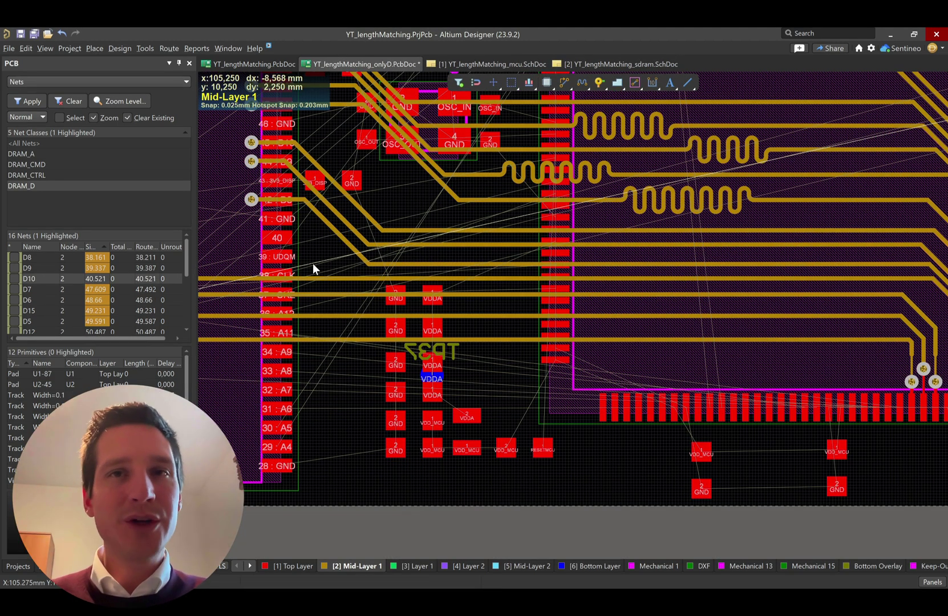
click(37, 257)
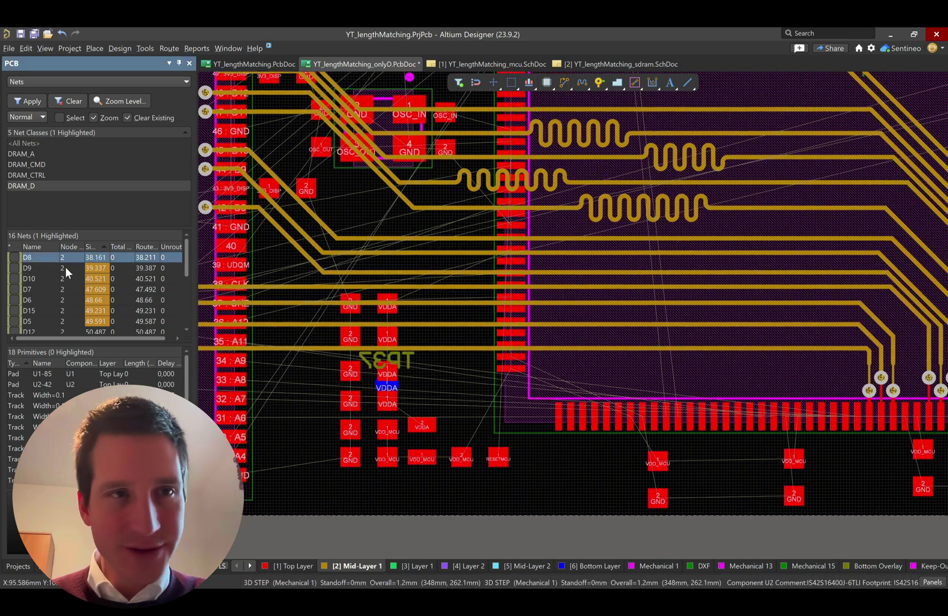
click(14, 257)
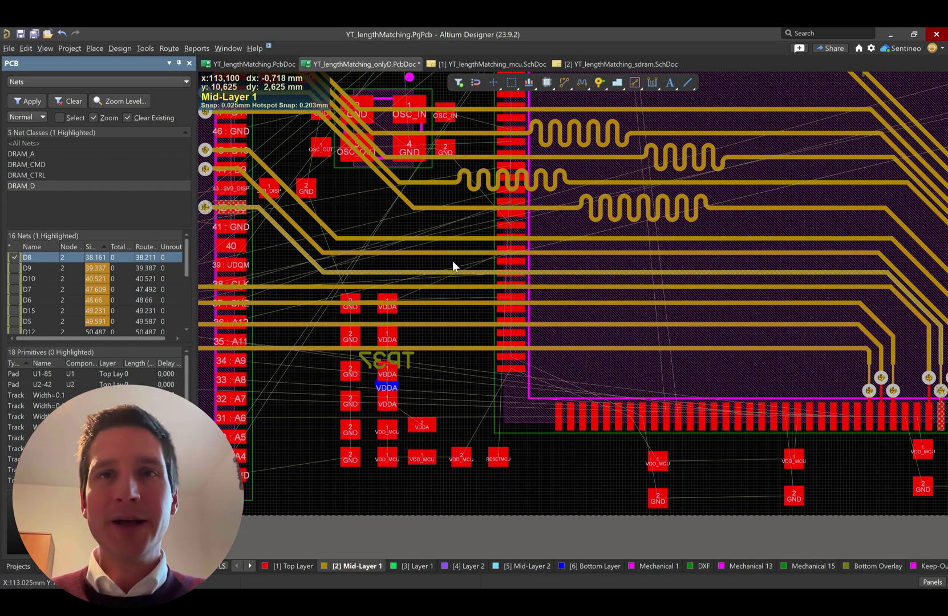
Lengthen D8 with accordion meanders to 51.999mm, then pick D5's track for tuning.
click(582, 86)
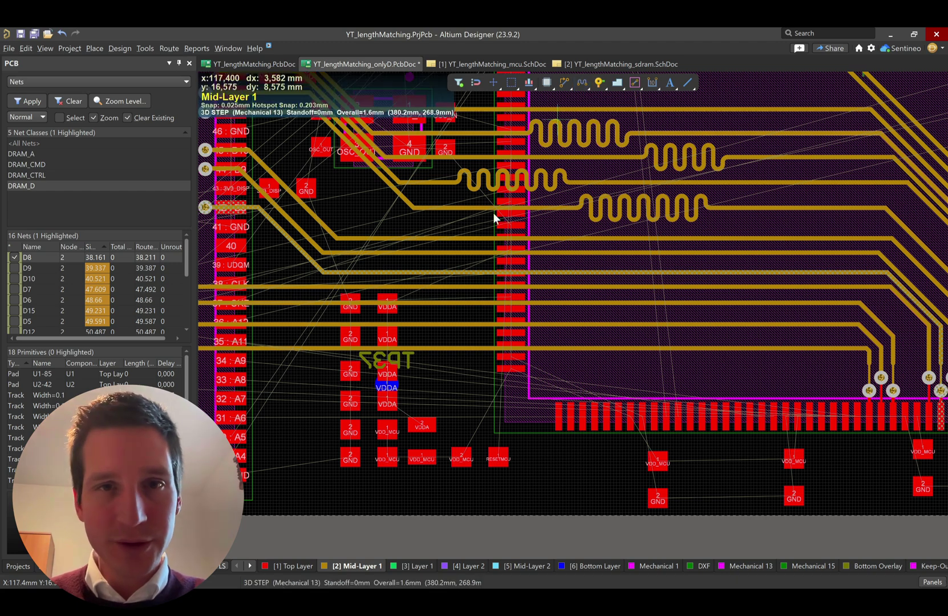
click(400, 272)
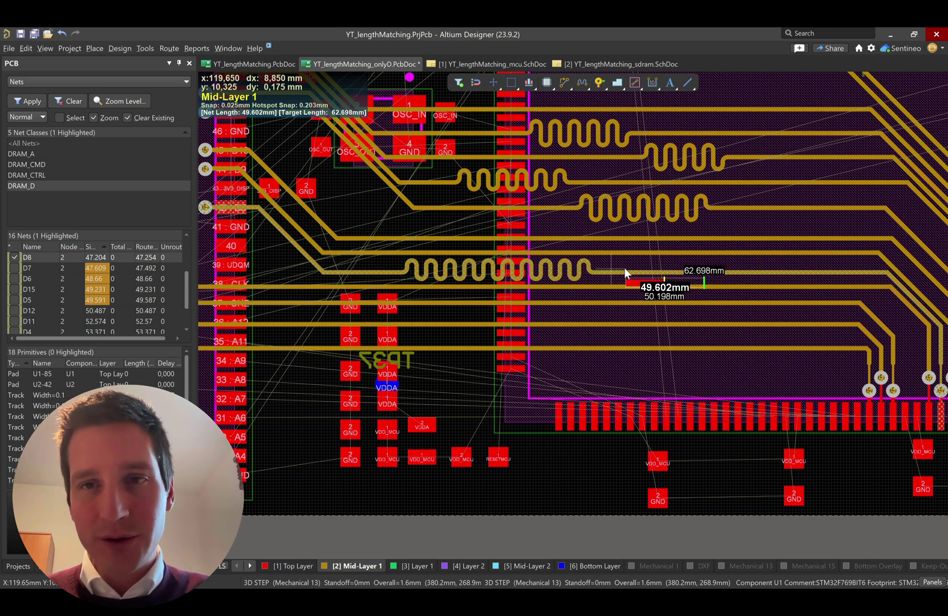
click(655, 268)
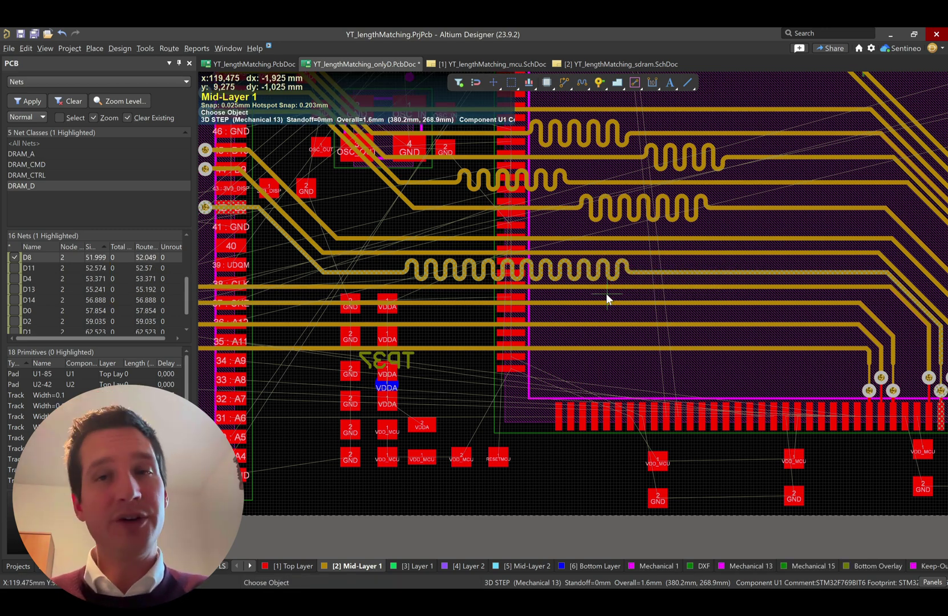
click(456, 324)
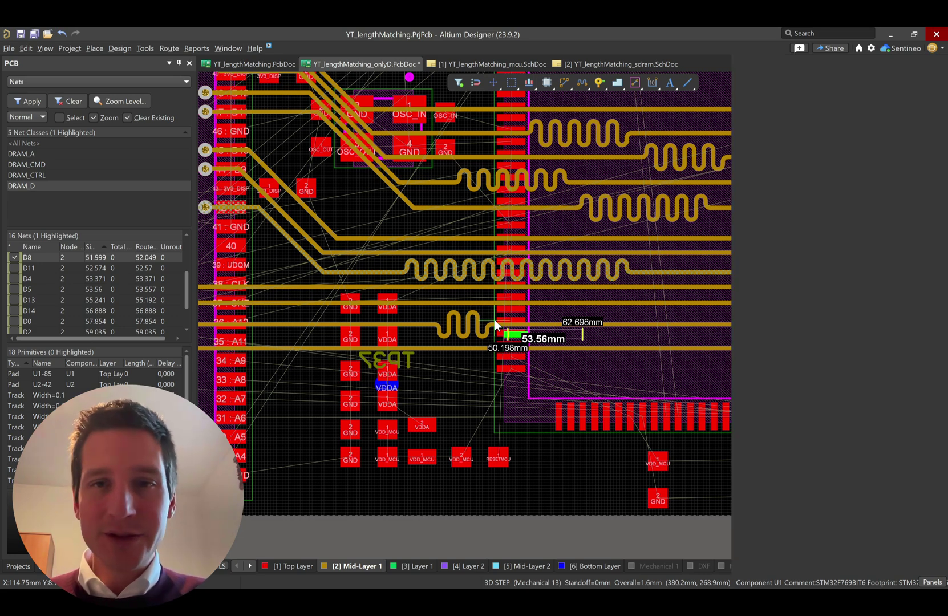
Give D5's meanders Mitered Lines style and 0.454mm spacing, committing it at 61.591mm.
key(Tab)
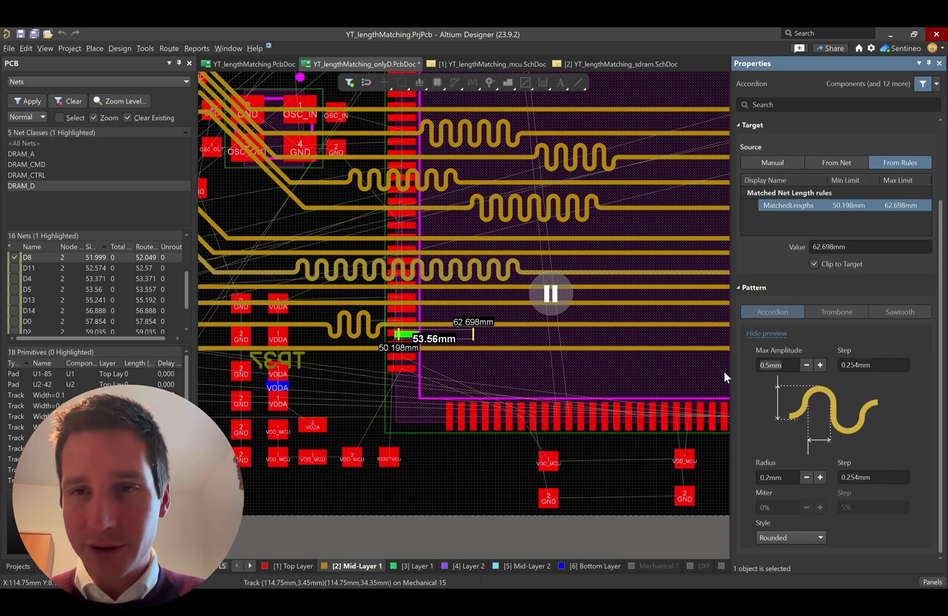
click(821, 539)
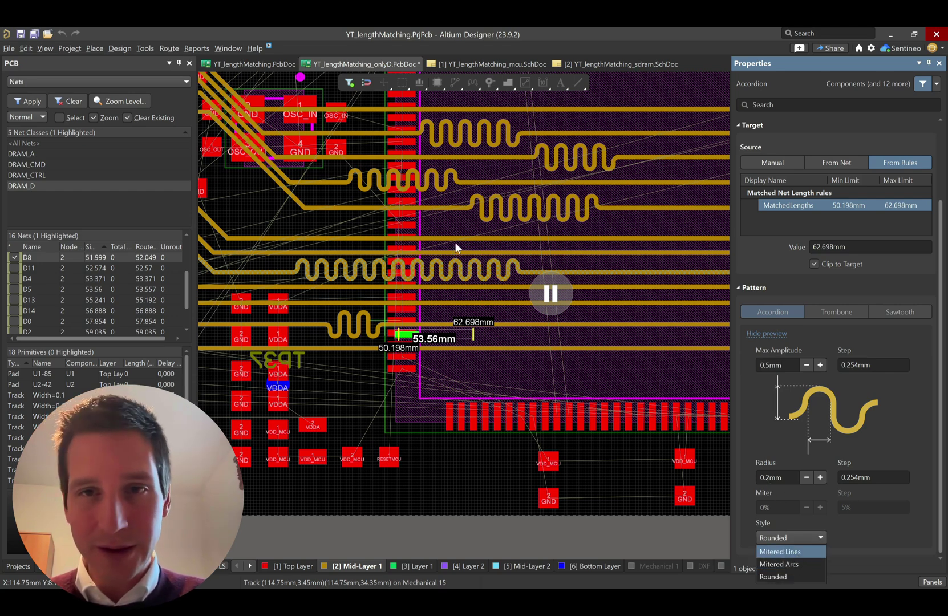
key(Return)
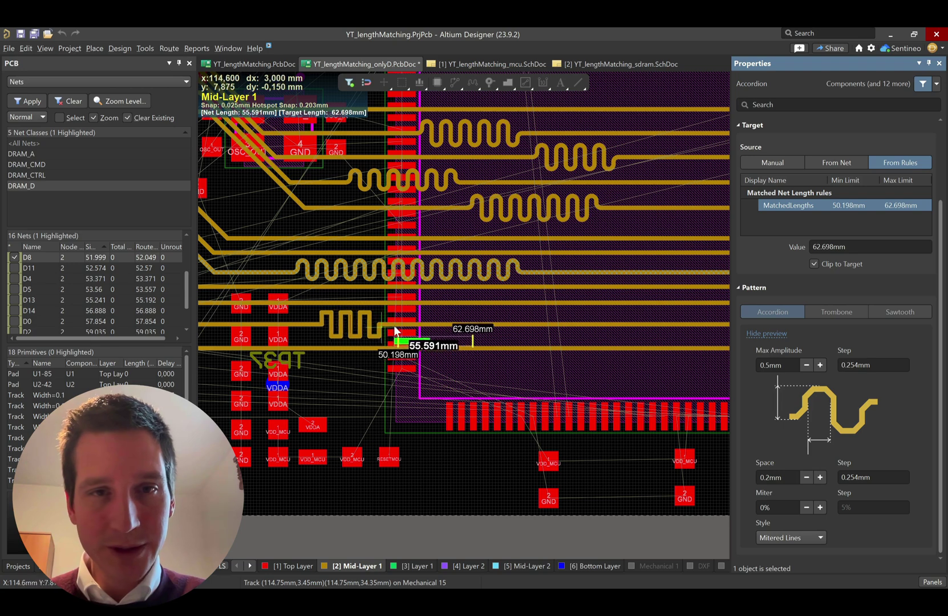
click(819, 476)
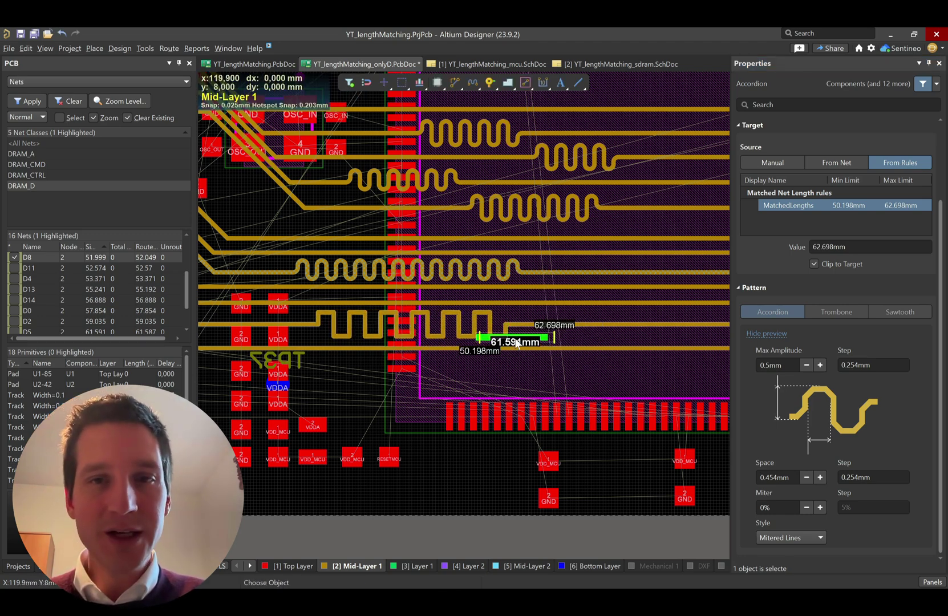
click(516, 323)
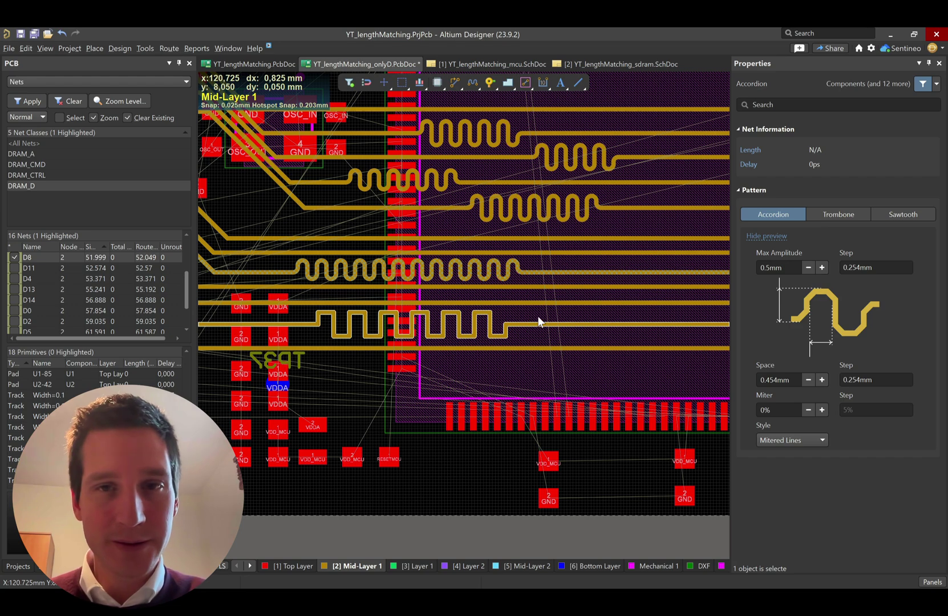
Exit length tuning, zoom out, and select then clear net D9, now shortest at 39.337mm.
right_click(533, 321)
ctrl+scroll(537, 316, down, 3)
scroll(544, 308, up, 2)
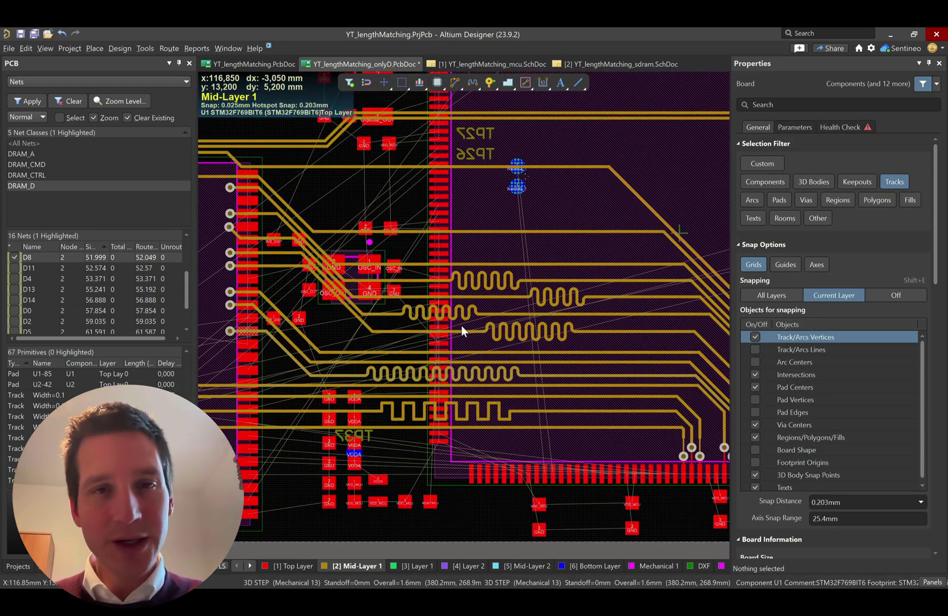
scroll(174, 288, up, 2)
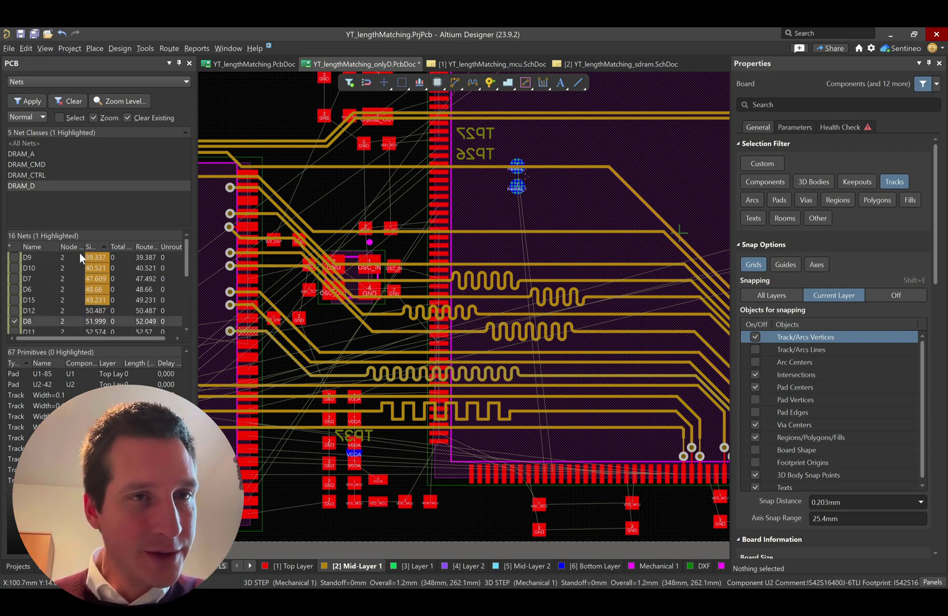
click(31, 257)
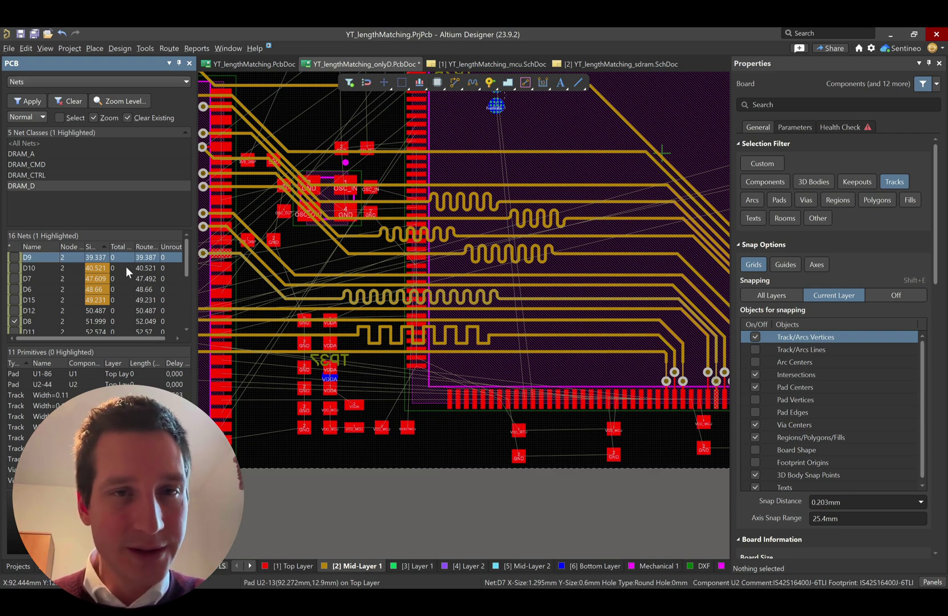
ctrl+click(18, 256)
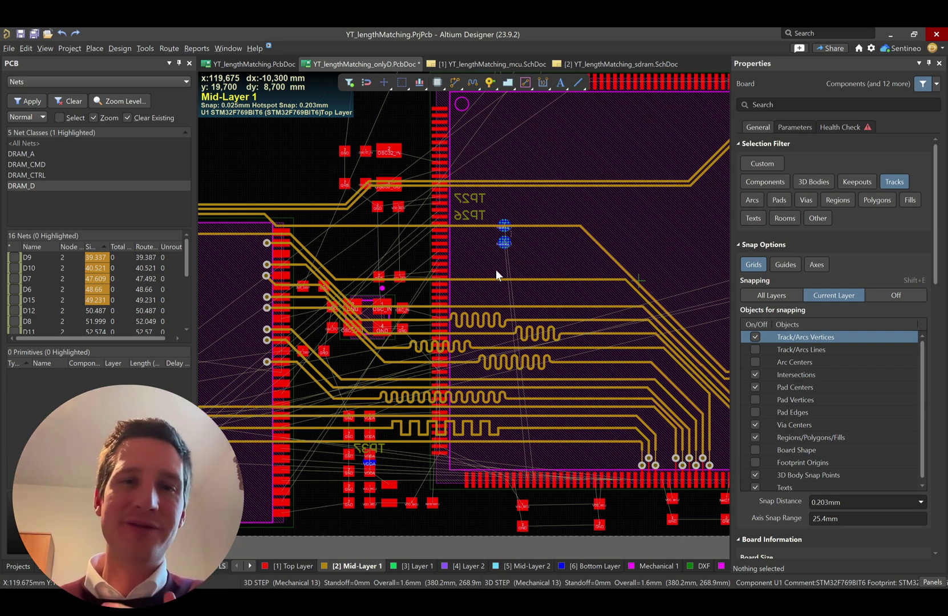
Return to the full YT_lengthMatching.PcbDoc board showing all routed layers and tracks.
click(253, 63)
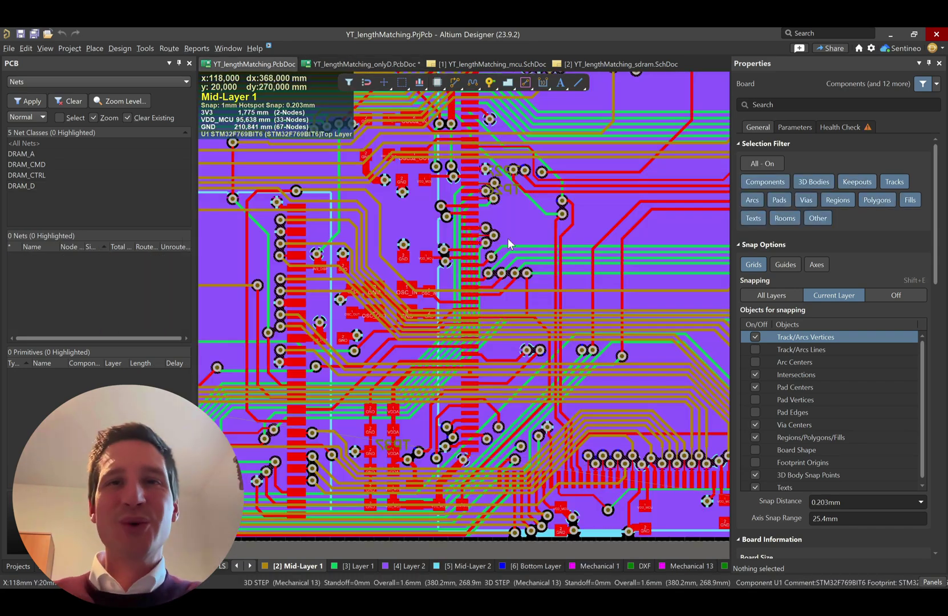